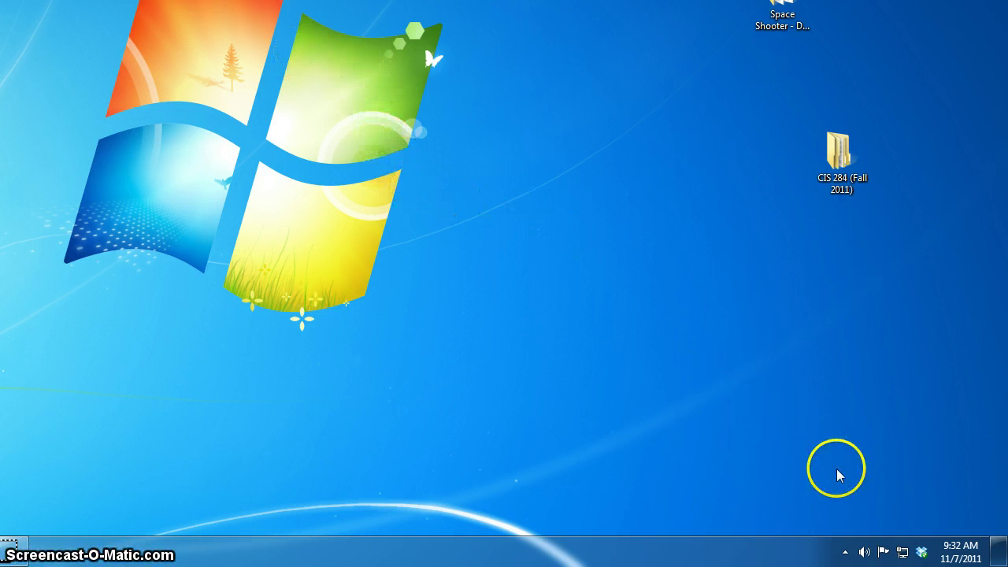
Launch PGP Desktop from its hidden system-tray icon to show the All Keys list.
{"action": "left_click", "coordinate": [844, 556]}
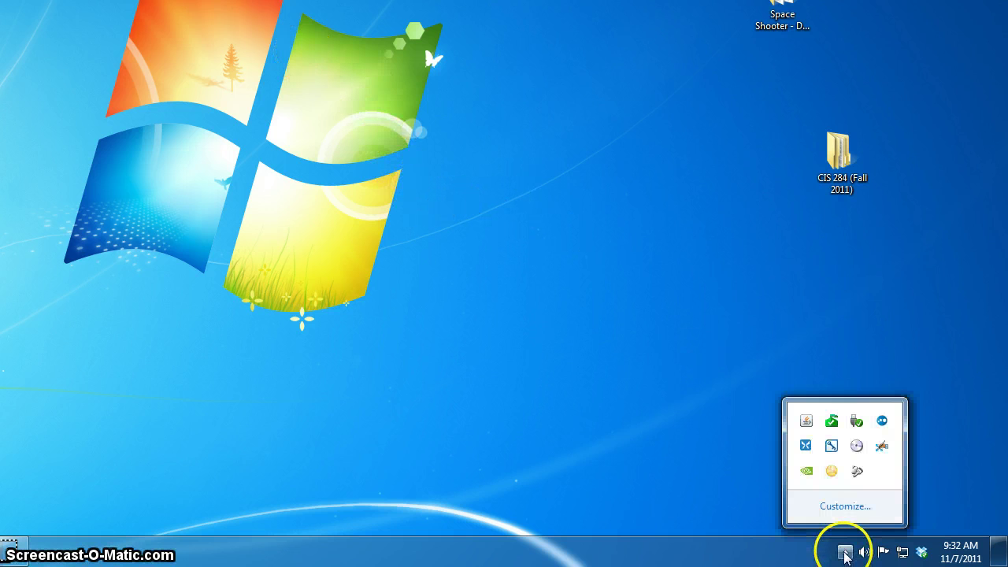
{"action": "right_click", "coordinate": [856, 475]}
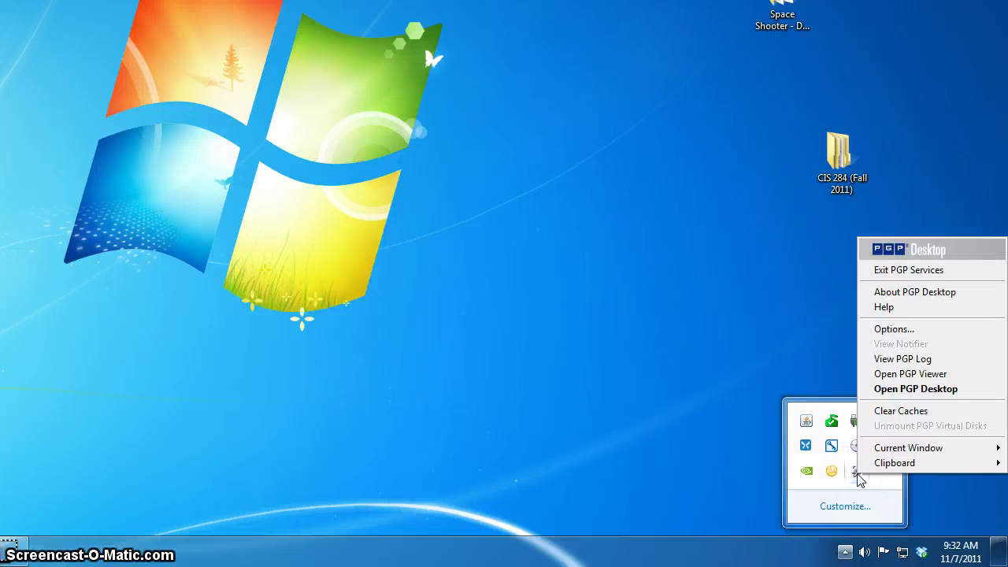
{"action": "left_click", "coordinate": [916, 389]}
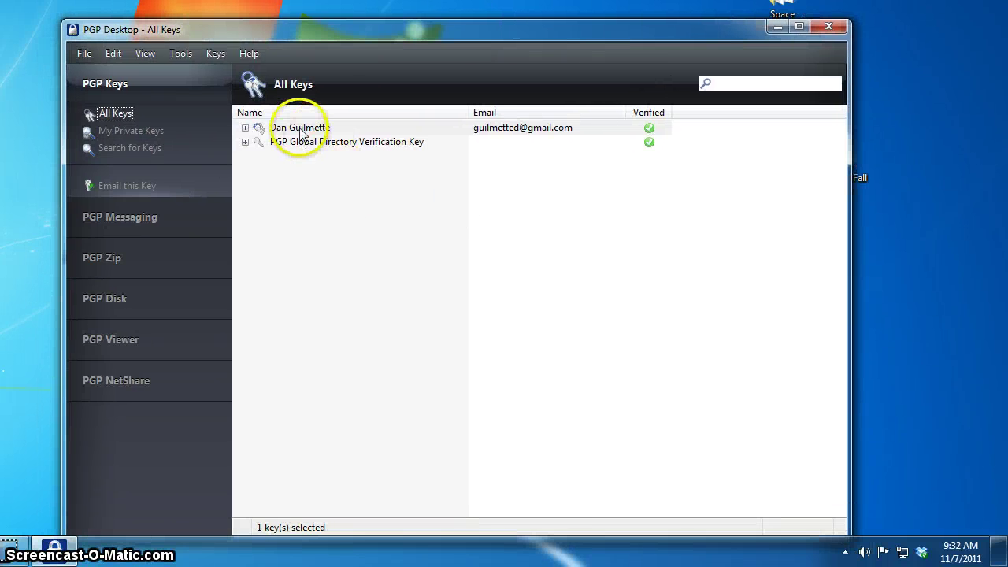
{"action": "mouse_move", "coordinate": [300, 128]}
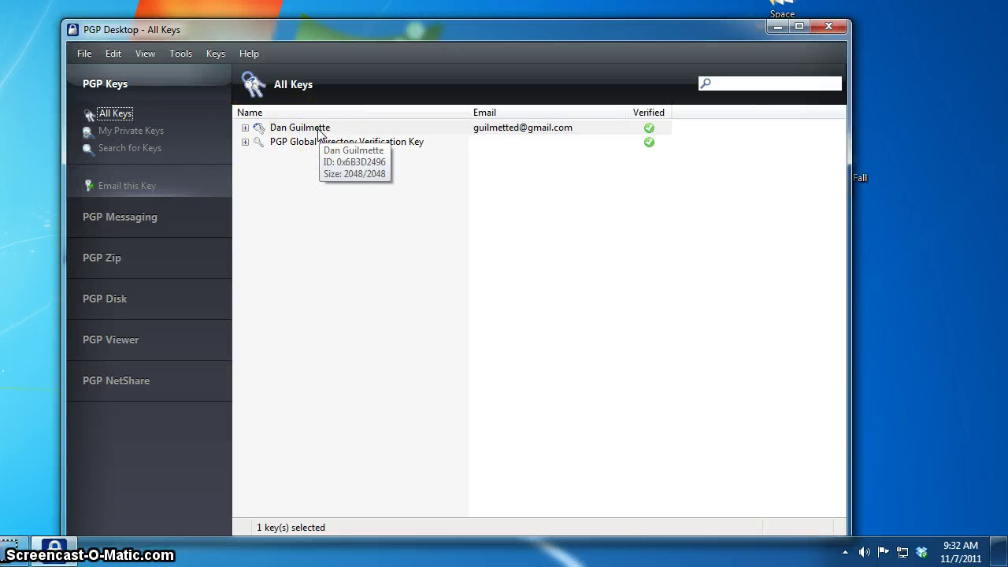
Export the first key as an ASCII Key File (*.asc) in My Documents, without the private key.
{"action": "right_click", "coordinate": [320, 134]}
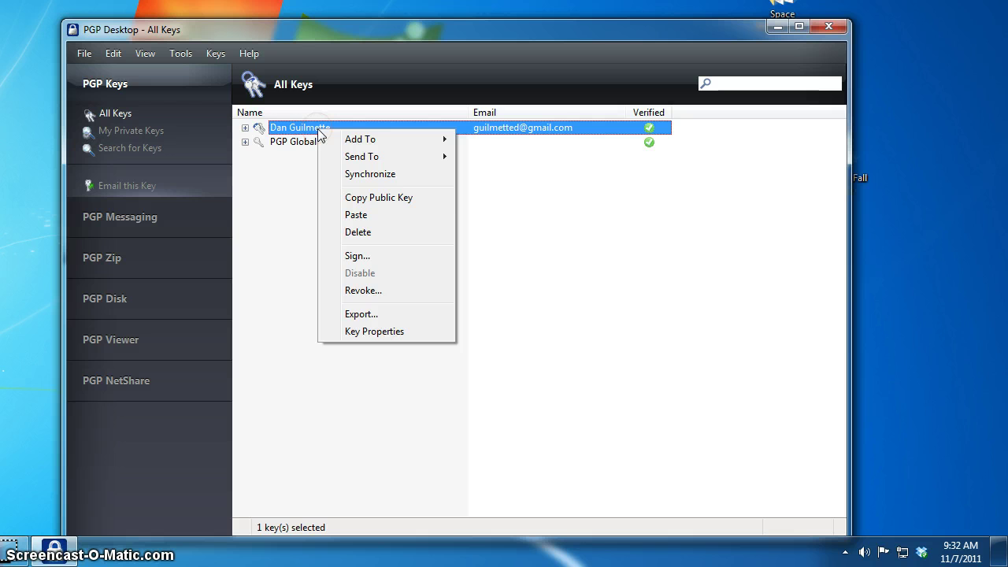
{"action": "left_click", "coordinate": [386, 314]}
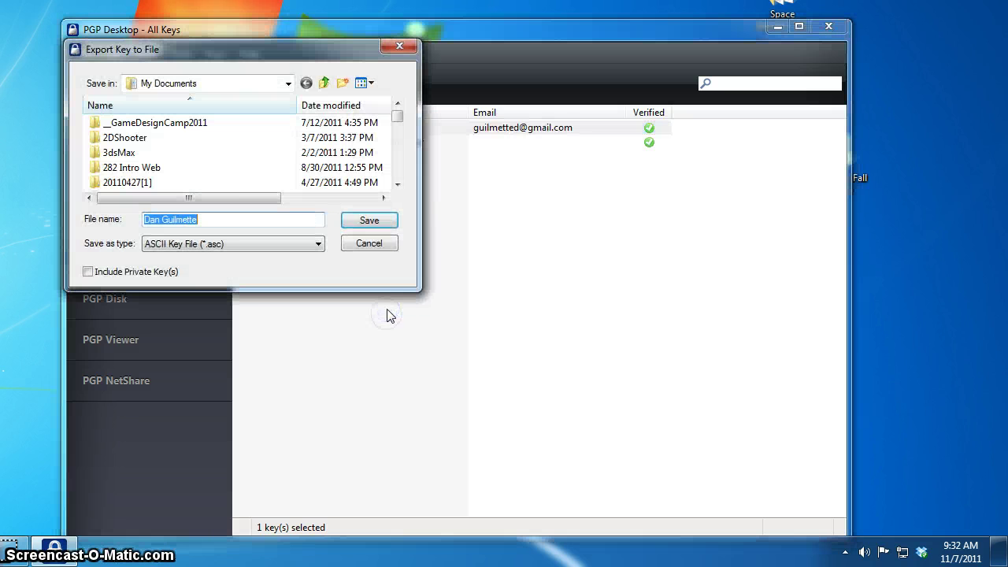
{"action": "left_click_drag", "start_coordinate": [225, 53], "coordinate": [312, 63]}
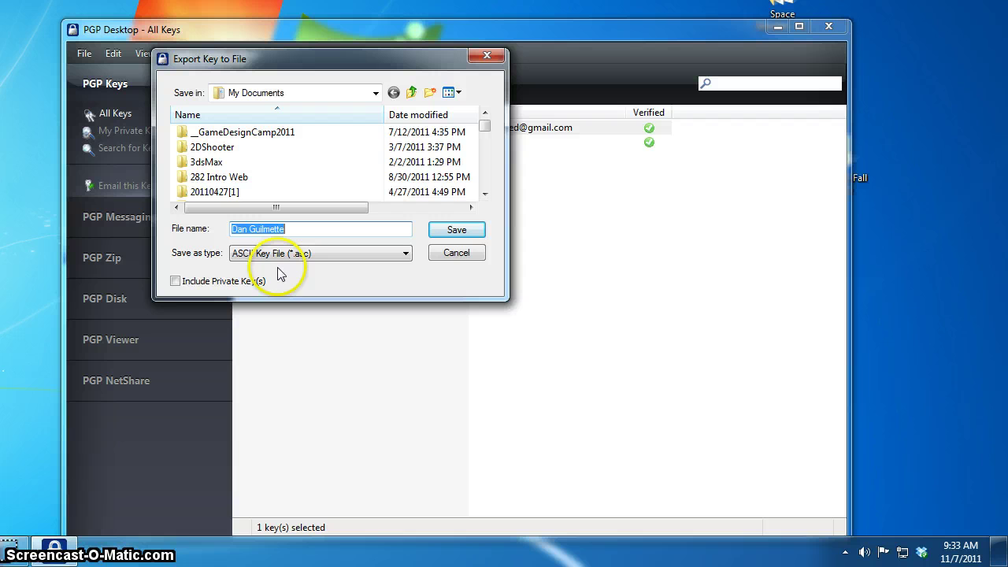
{"action": "left_click", "coordinate": [176, 281]}
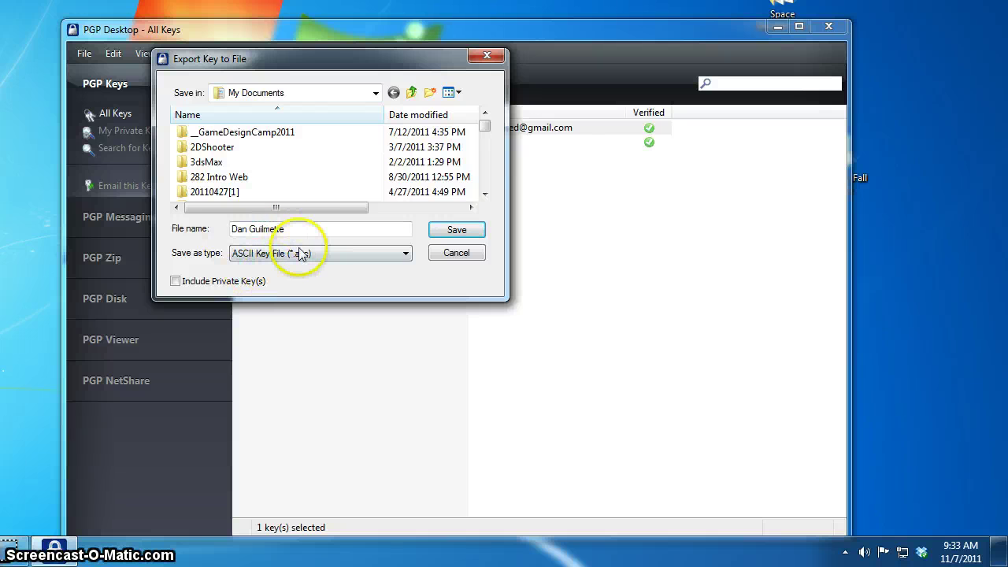
{"action": "left_click", "coordinate": [455, 232]}
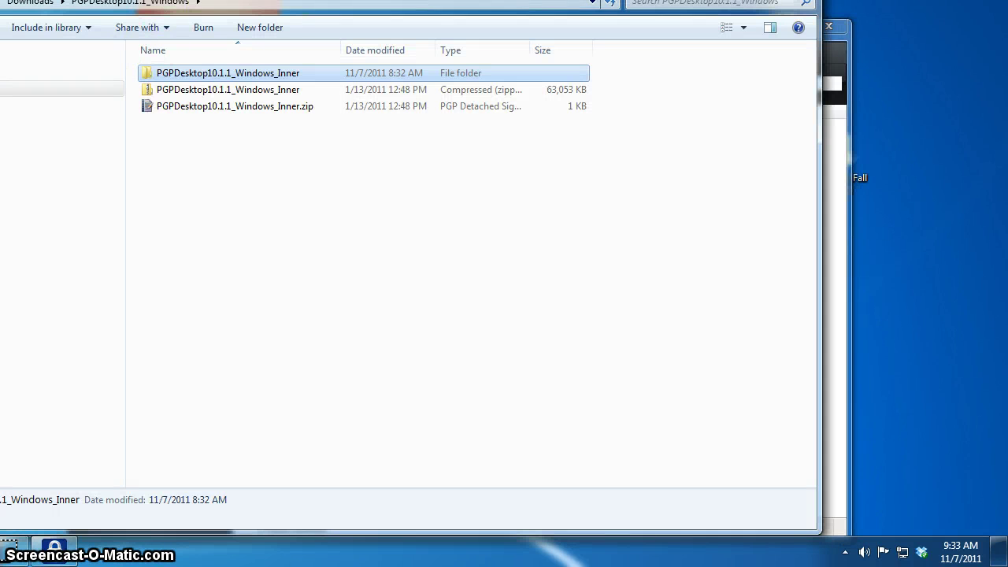
Show the Documents library in Windows Explorer and scroll through its file list.
{"action": "left_click_drag", "start_coordinate": [413, 1], "coordinate": [596, 34]}
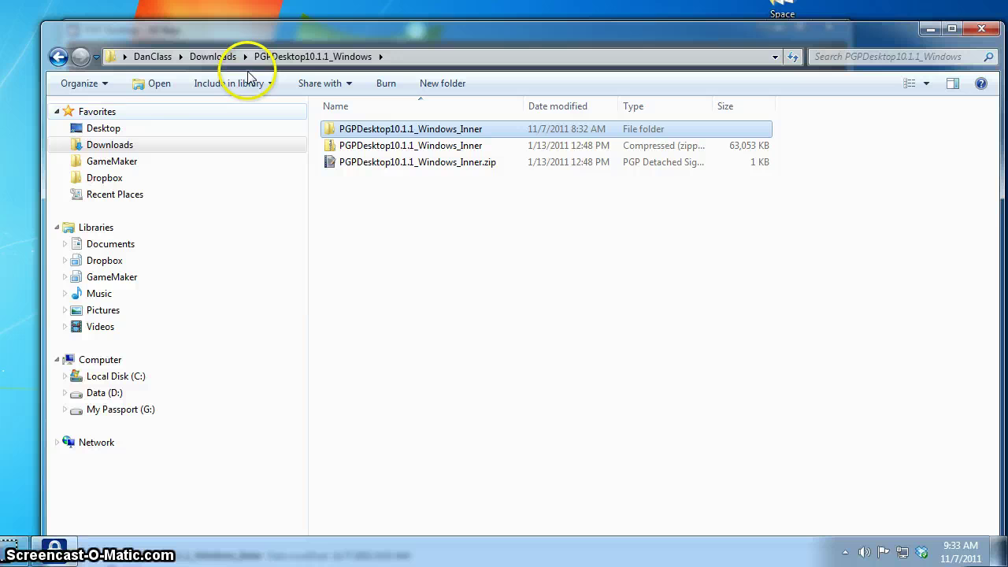
{"action": "left_click", "coordinate": [118, 245]}
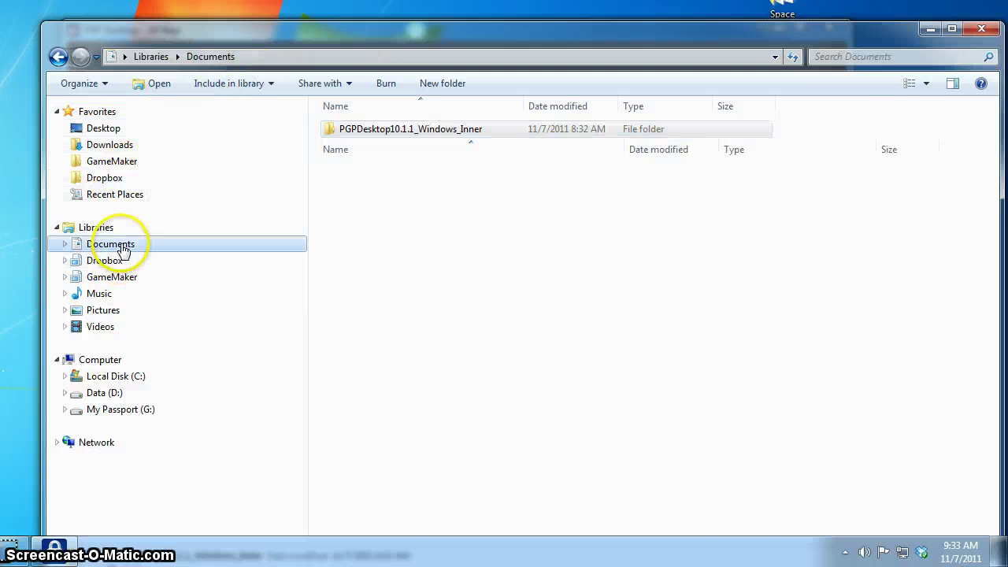
{"action": "left_click", "coordinate": [471, 293]}
{"action": "scroll", "coordinate": [474, 304], "scroll_direction": "down", "scroll_amount": 3}
{"action": "scroll", "coordinate": [475, 304], "scroll_direction": "down", "scroll_amount": 5}
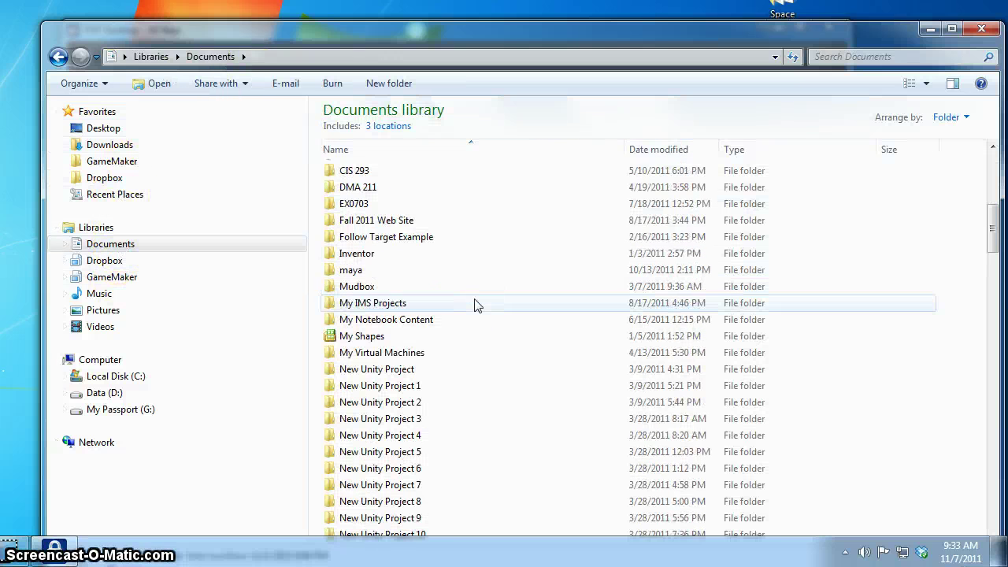
{"action": "scroll", "coordinate": [475, 304], "scroll_direction": "down", "scroll_amount": 4}
{"action": "scroll", "coordinate": [475, 304], "scroll_direction": "down", "scroll_amount": 8}
{"action": "scroll", "coordinate": [475, 304], "scroll_direction": "down", "scroll_amount": 6}
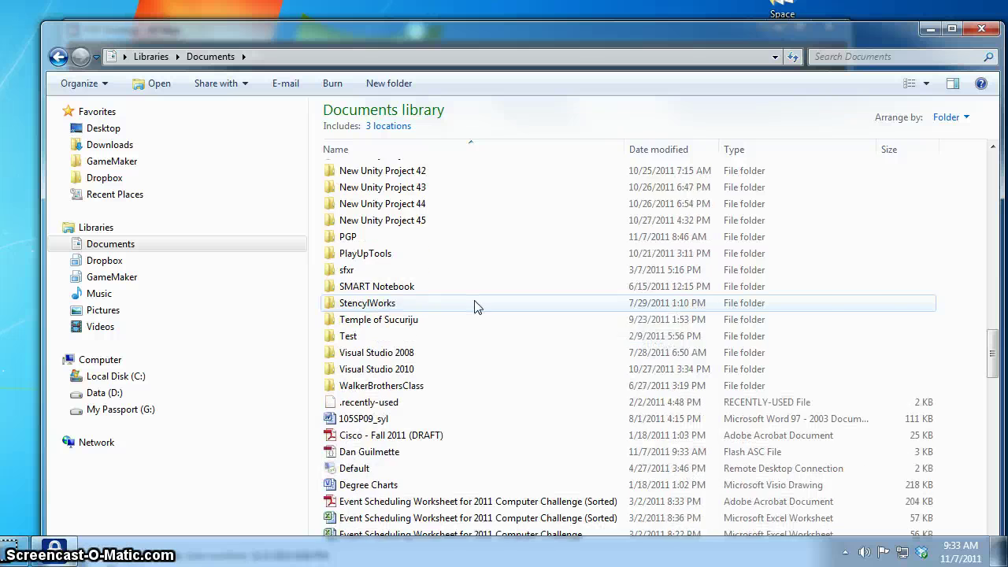
{"action": "scroll", "coordinate": [475, 304], "scroll_direction": "down", "scroll_amount": 7}
{"action": "scroll", "coordinate": [475, 306], "scroll_direction": "up", "scroll_amount": 3}
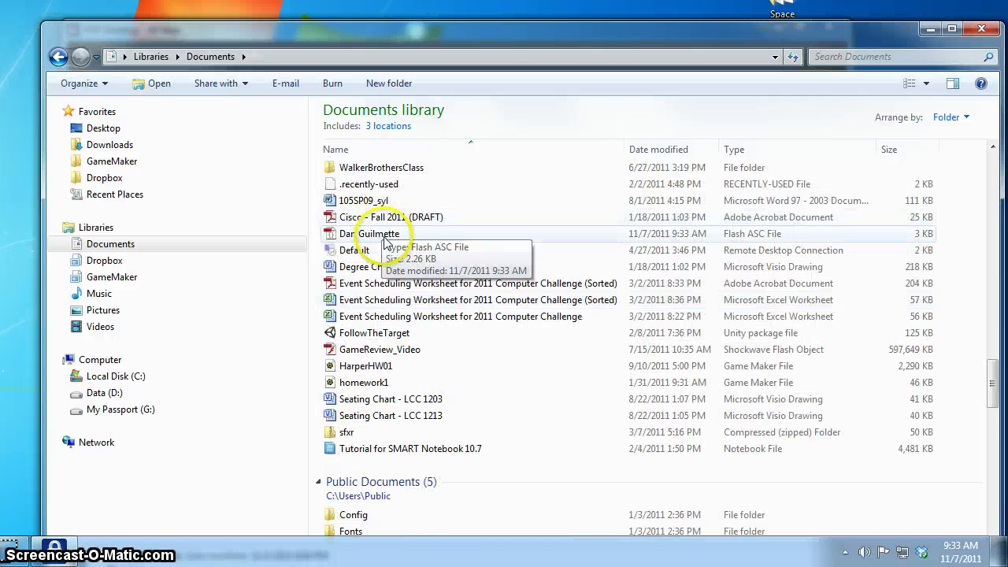
Select the newly exported 3 KB ASC key file in Documents.
{"action": "left_click", "coordinate": [413, 266]}
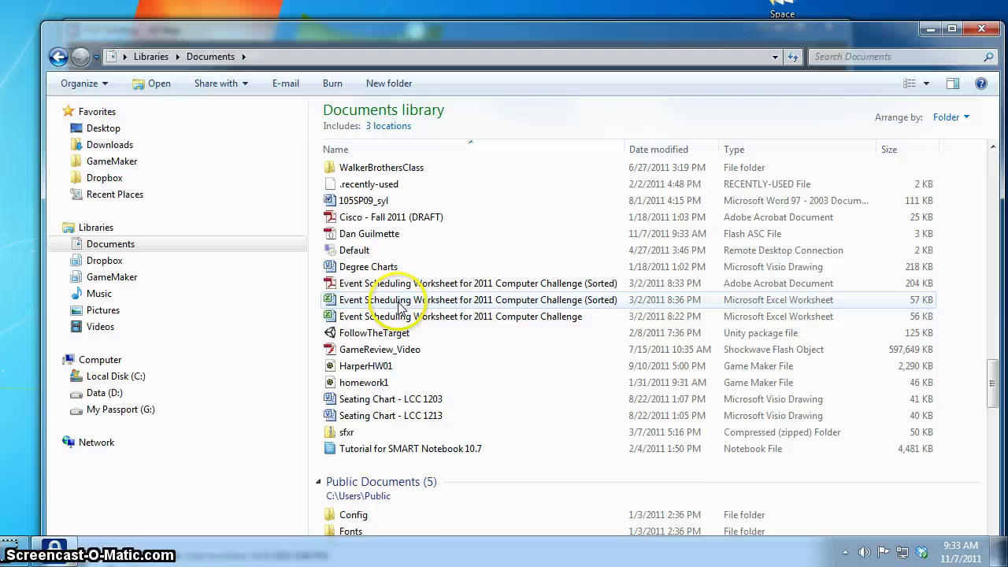
{"action": "scroll", "coordinate": [445, 307], "scroll_direction": "up", "scroll_amount": 1}
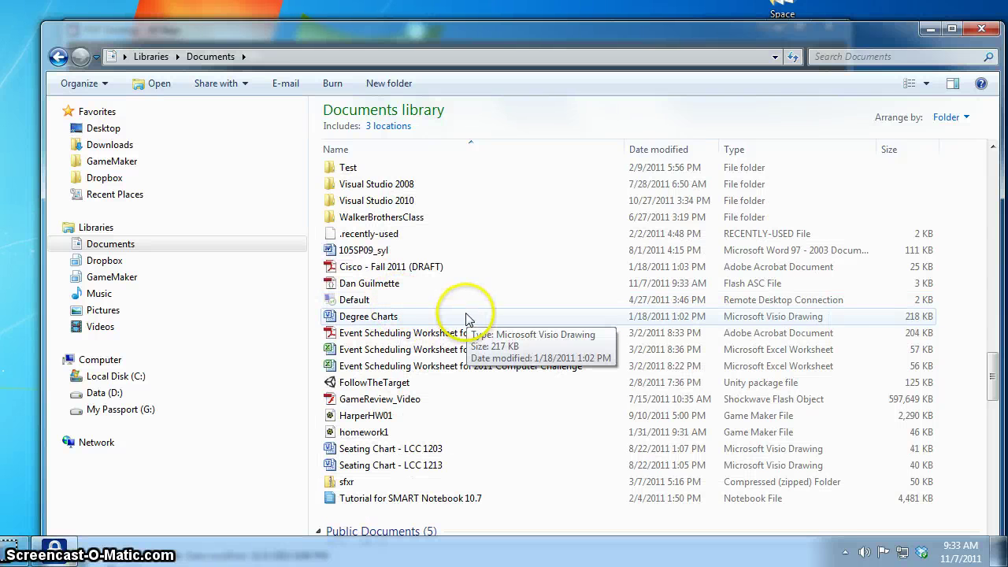
{"action": "left_click", "coordinate": [364, 282]}
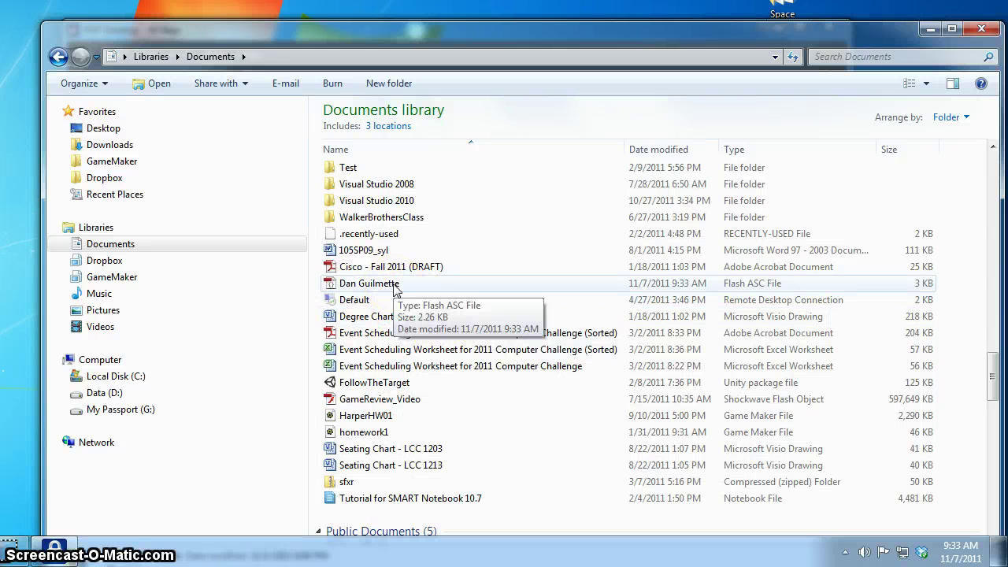
{"action": "left_click", "coordinate": [396, 289]}
{"action": "left_click", "coordinate": [776, 292]}
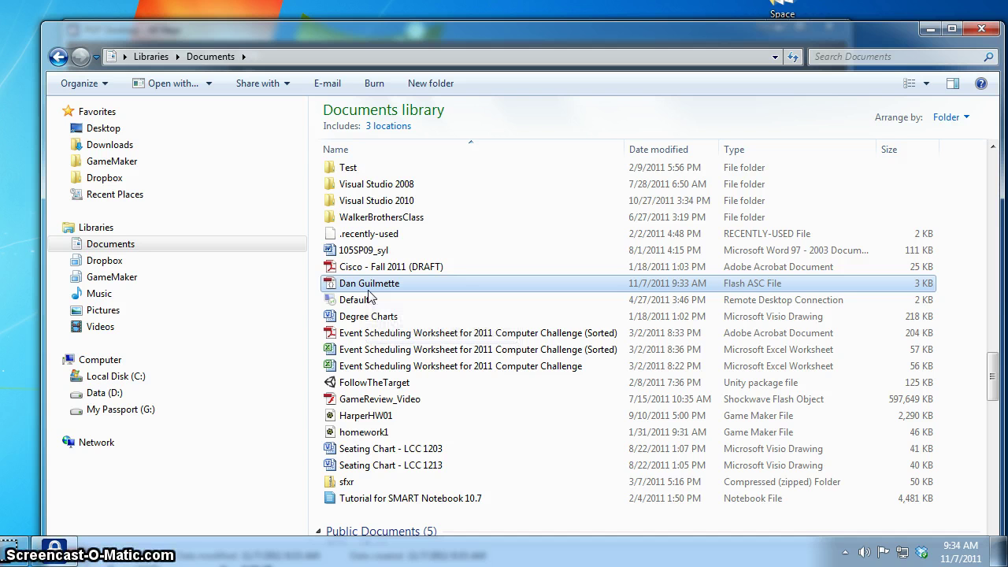
Open the PGP Keys folder on Removable Disk (I:).
{"action": "left_click", "coordinate": [169, 428]}
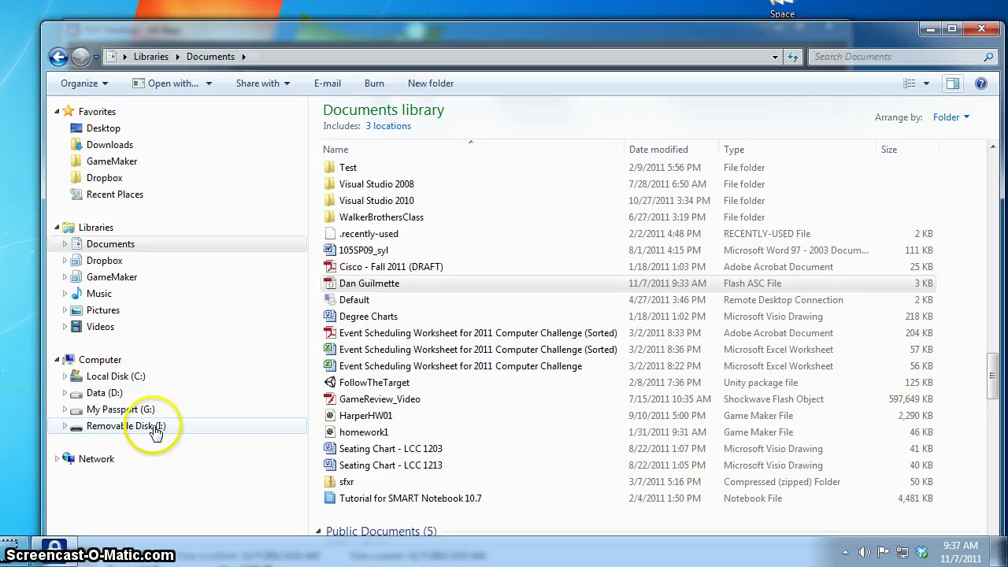
{"action": "left_click", "coordinate": [150, 426]}
{"action": "double_click", "coordinate": [400, 163]}
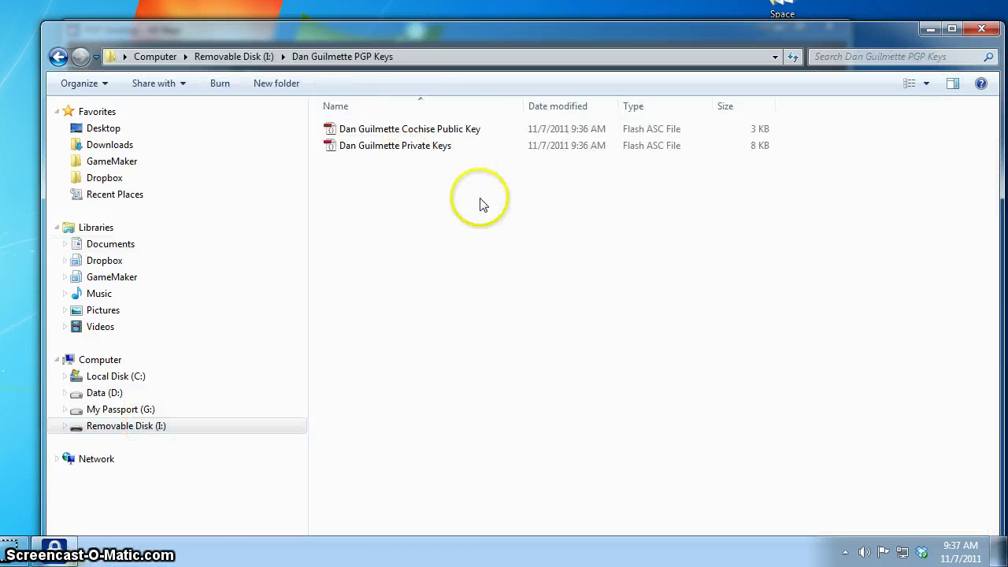
{"action": "mouse_move", "coordinate": [415, 134]}
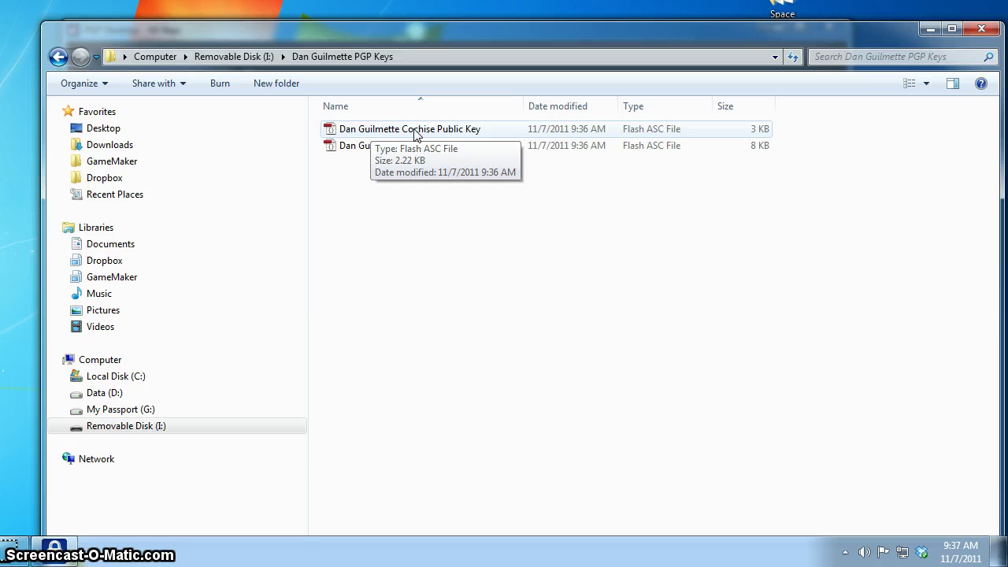
Open the Cochise Public Key .asc file and browse for a program to open it.
{"action": "double_click", "coordinate": [413, 130]}
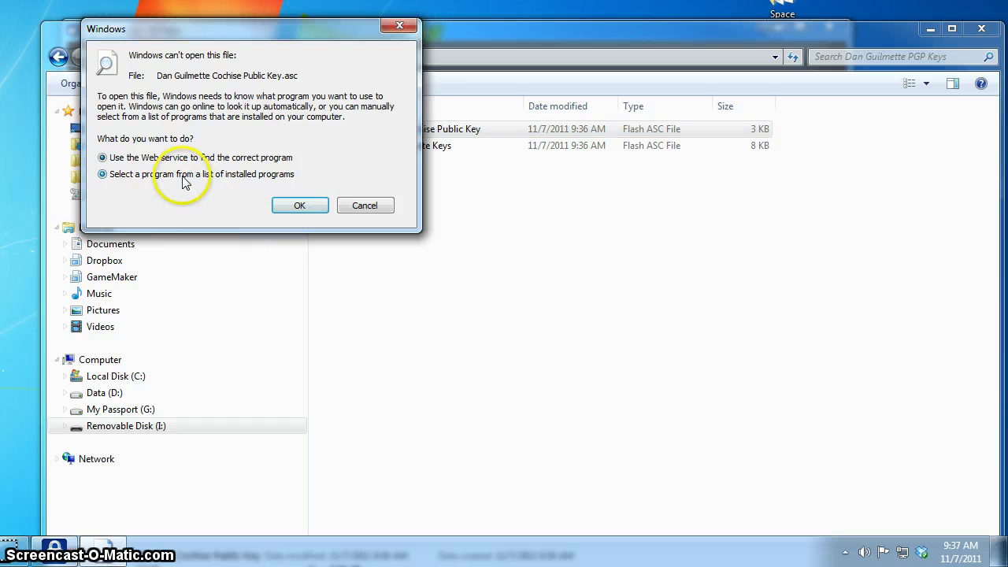
{"action": "left_click", "coordinate": [299, 206]}
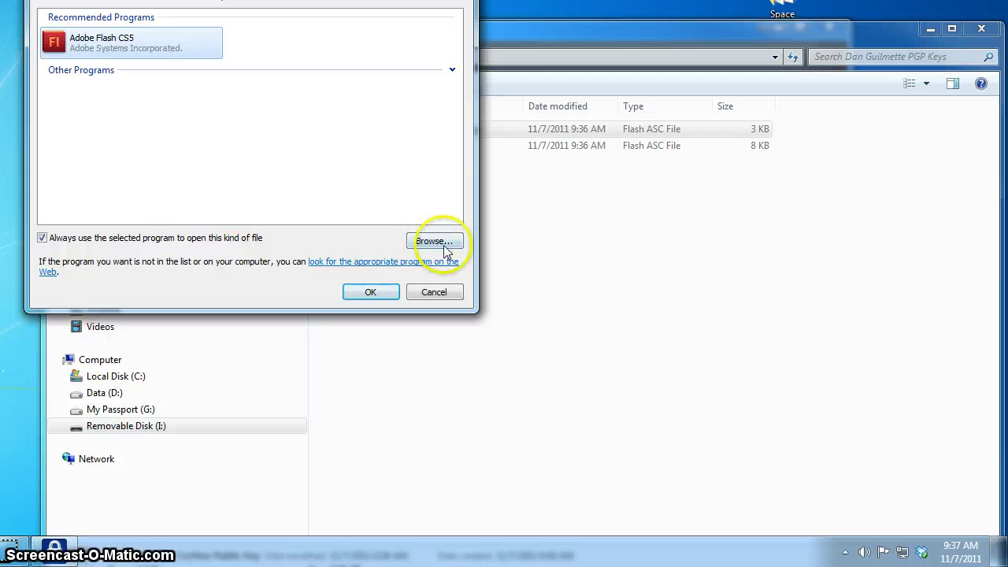
{"action": "left_click", "coordinate": [443, 245]}
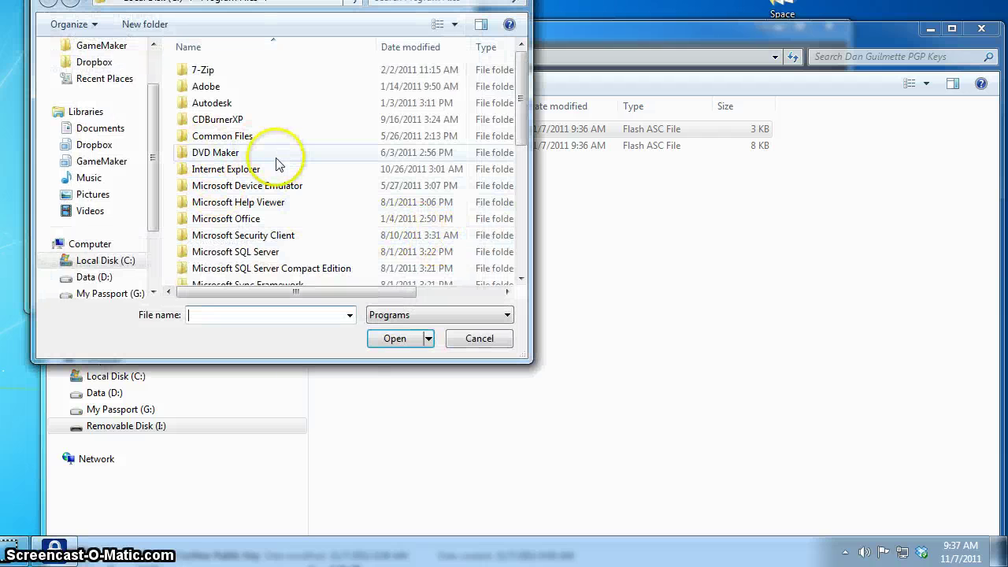
Pick PGPdesk from Program Files (x86)\PGP Corporation\PGP Desktop as the opening program.
{"action": "mouse_move", "coordinate": [525, 115]}
{"action": "left_mouse_down"}
{"action": "mouse_move", "coordinate": [524, 134]}
{"action": "mouse_move", "coordinate": [525, 88]}
{"action": "left_mouse_up"}
{"action": "mouse_move", "coordinate": [417, 11]}
{"action": "left_mouse_down"}
{"action": "mouse_move", "coordinate": [404, 27]}
{"action": "mouse_move", "coordinate": [445, 78]}
{"action": "left_mouse_up"}
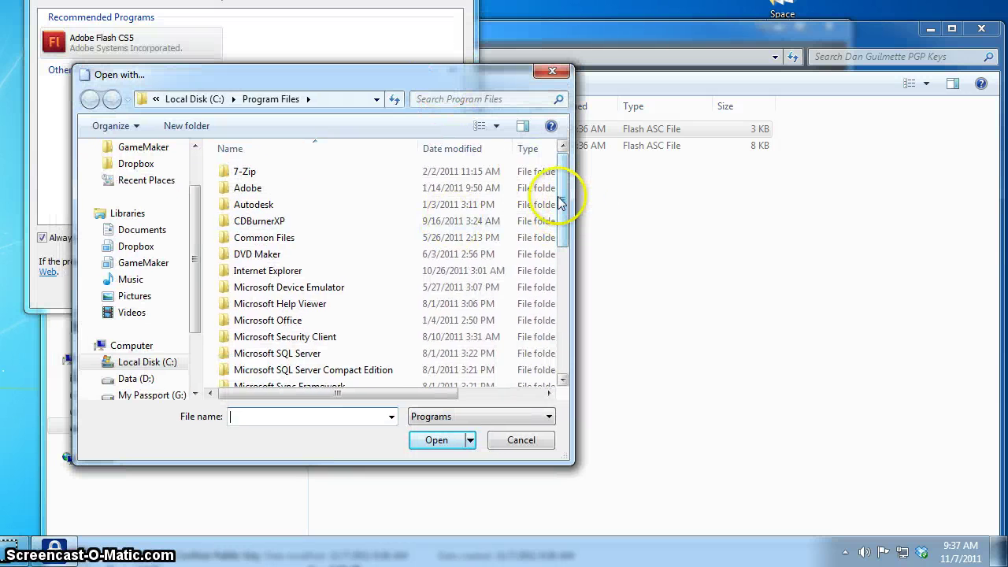
{"action": "mouse_move", "coordinate": [563, 192]}
{"action": "left_mouse_down"}
{"action": "mouse_move", "coordinate": [563, 338]}
{"action": "mouse_move", "coordinate": [564, 247]}
{"action": "mouse_move", "coordinate": [551, 192]}
{"action": "mouse_move", "coordinate": [561, 206]}
{"action": "mouse_move", "coordinate": [551, 330]}
{"action": "left_mouse_up"}
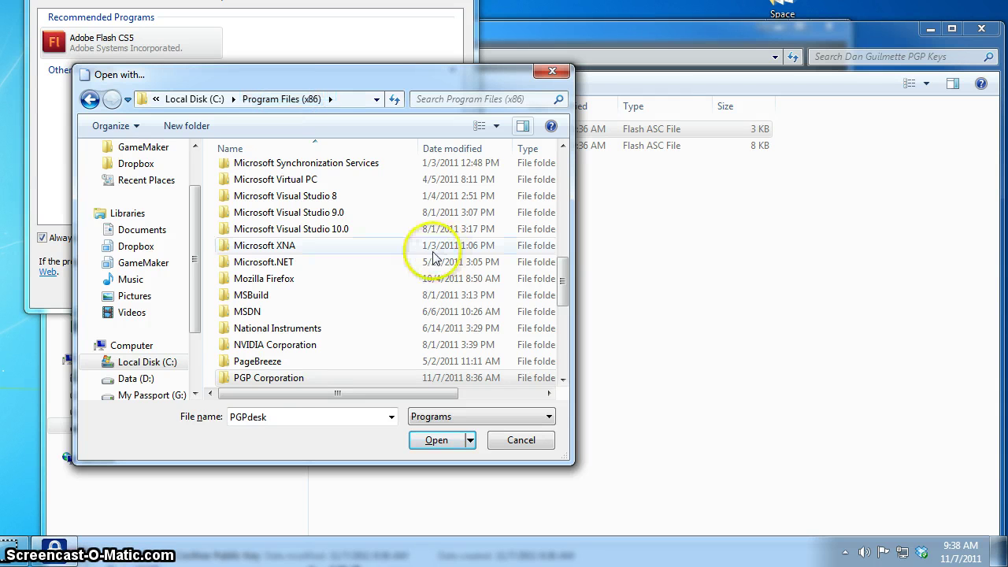
{"action": "double_click", "coordinate": [283, 378]}
{"action": "double_click", "coordinate": [260, 173]}
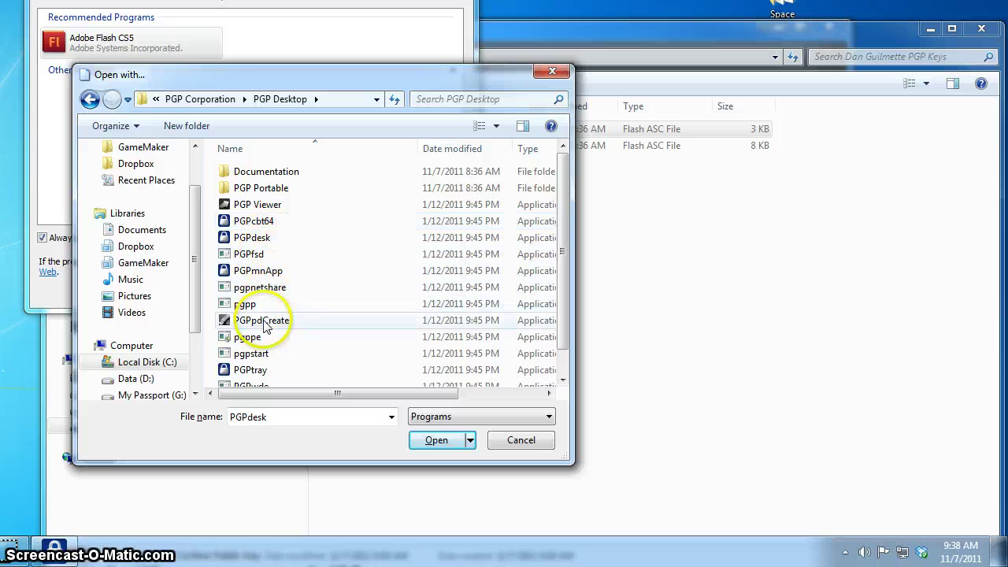
{"action": "left_click", "coordinate": [252, 237]}
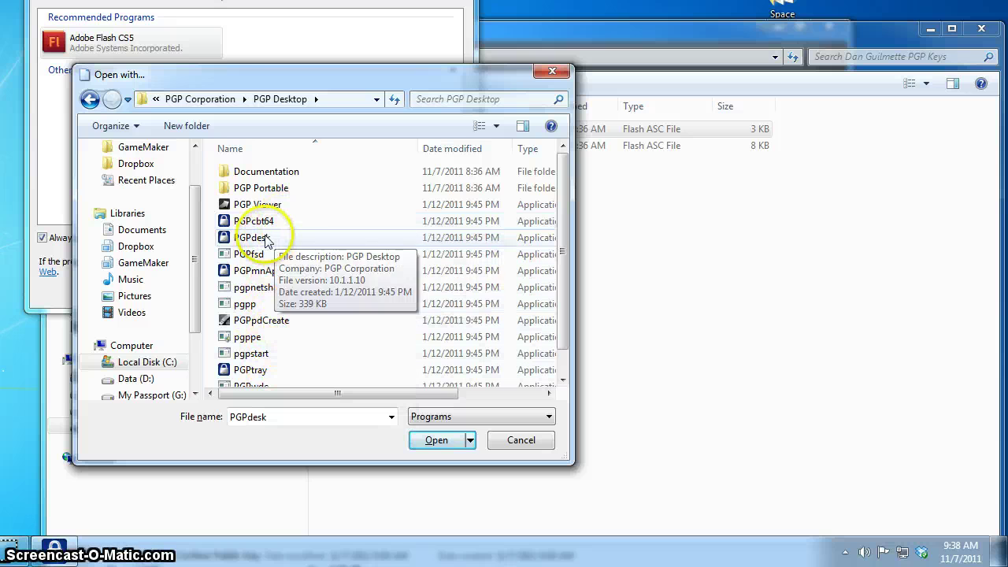
{"action": "left_click", "coordinate": [435, 440]}
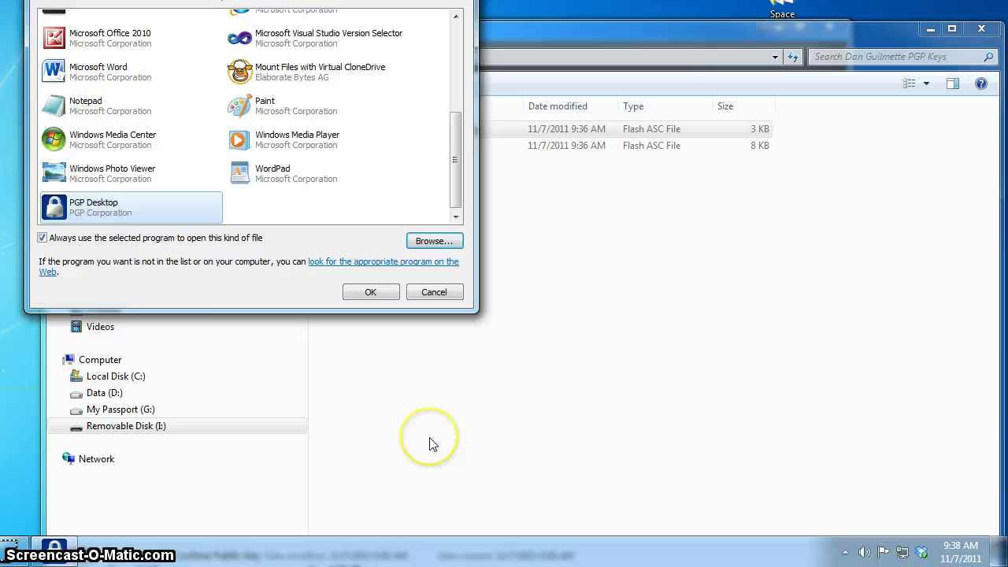
Open the key file with PGP Desktop and import the Cochise key into the keyring.
{"action": "left_click", "coordinate": [368, 293]}
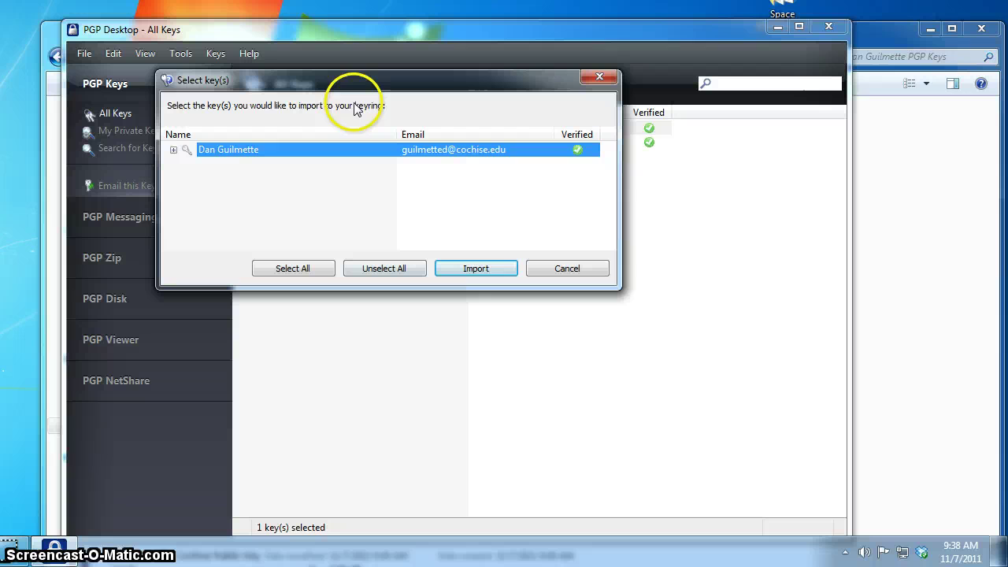
{"action": "left_click", "coordinate": [478, 271]}
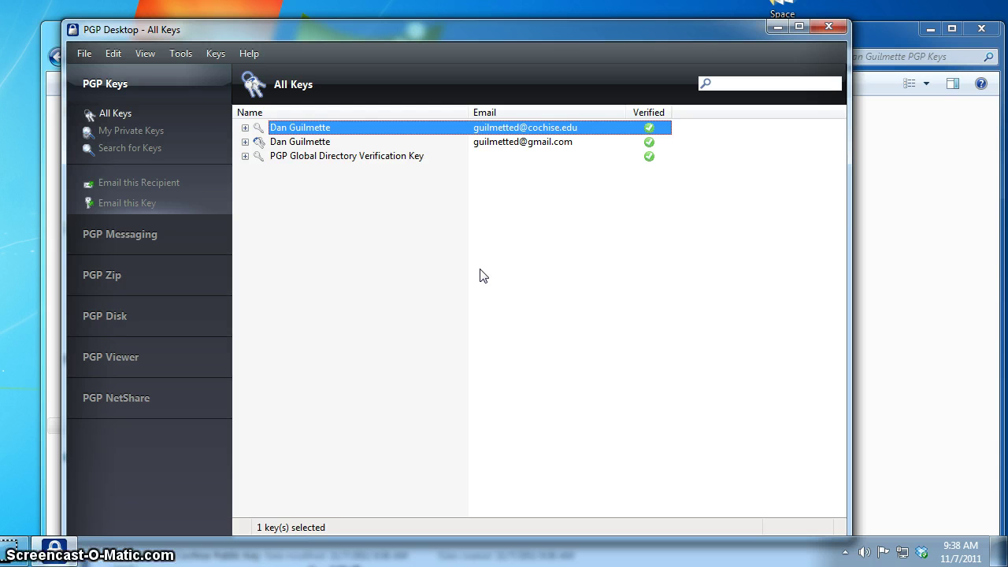
{"action": "left_click_drag", "start_coordinate": [338, 32], "coordinate": [357, 34]}
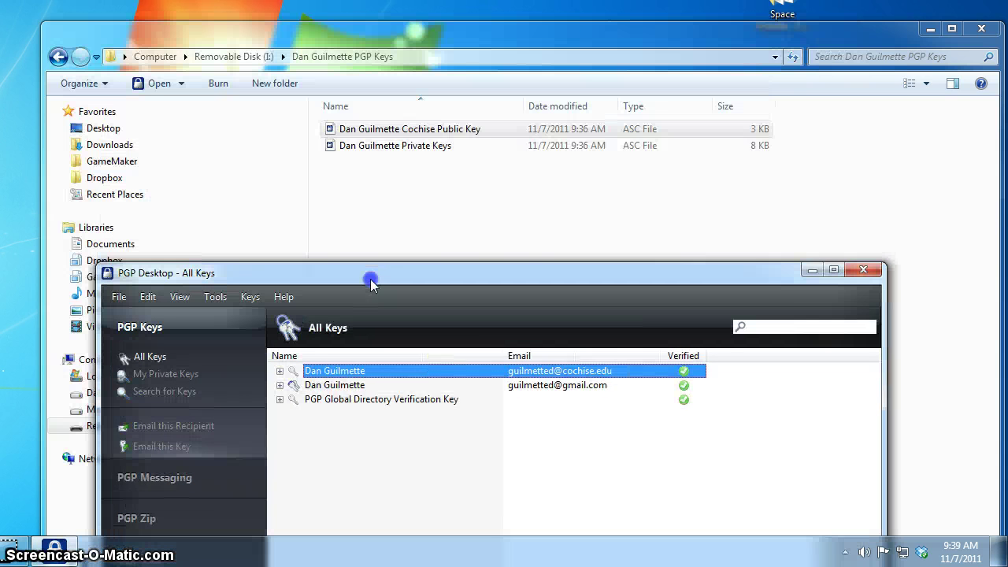